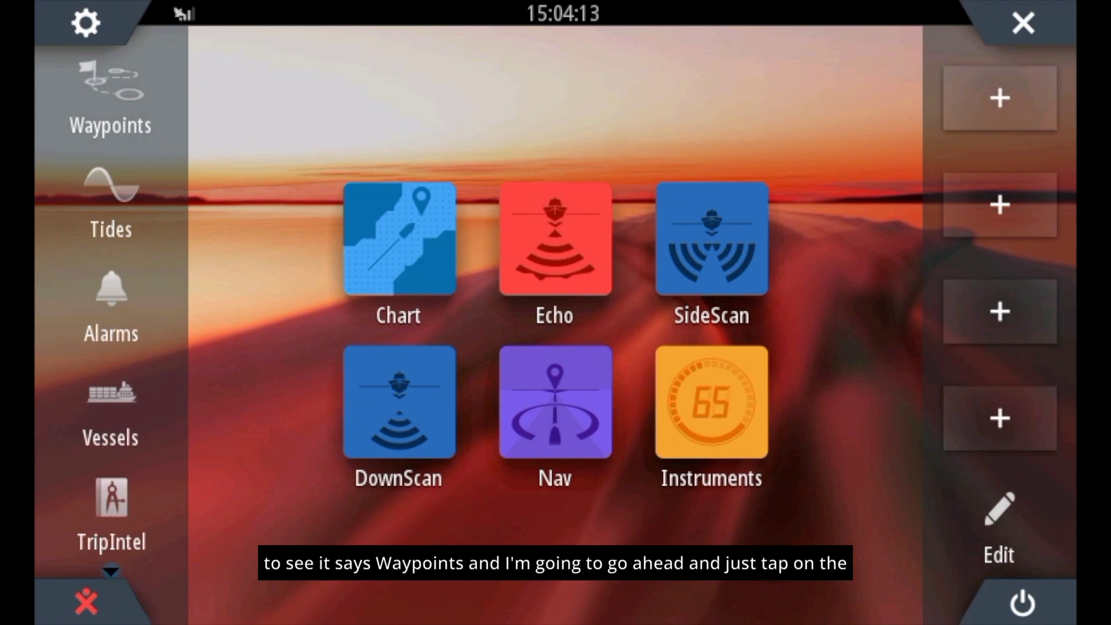
Step: From the Waypoints list, create a new waypoint at the vessel's position, named 001
{"action": "left_click", "coordinate": [123, 106]}
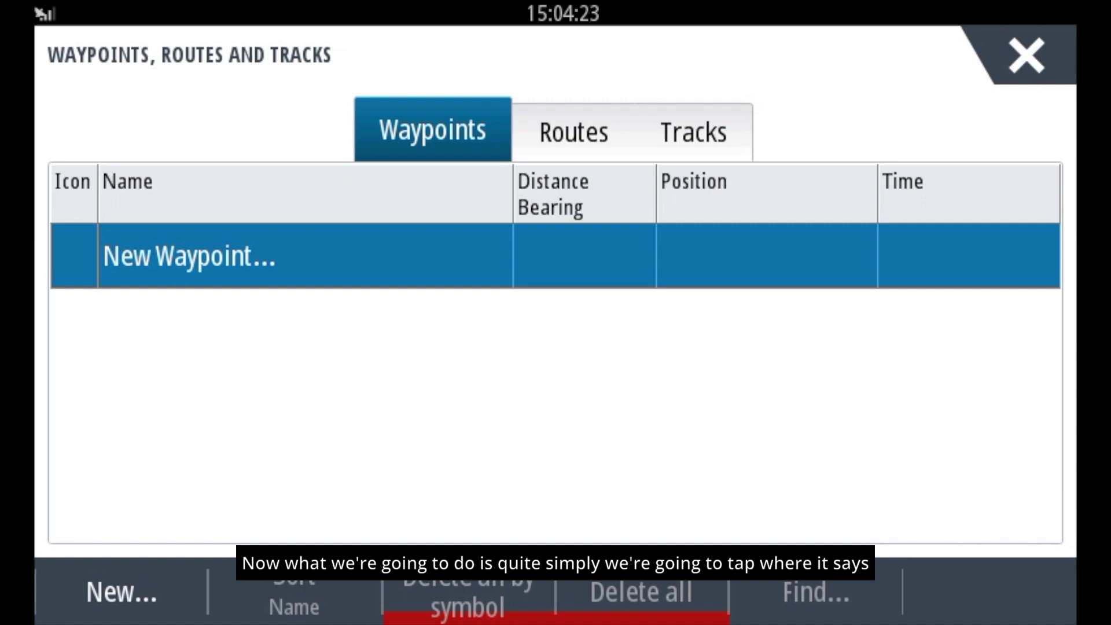
{"action": "left_click", "coordinate": [212, 255]}
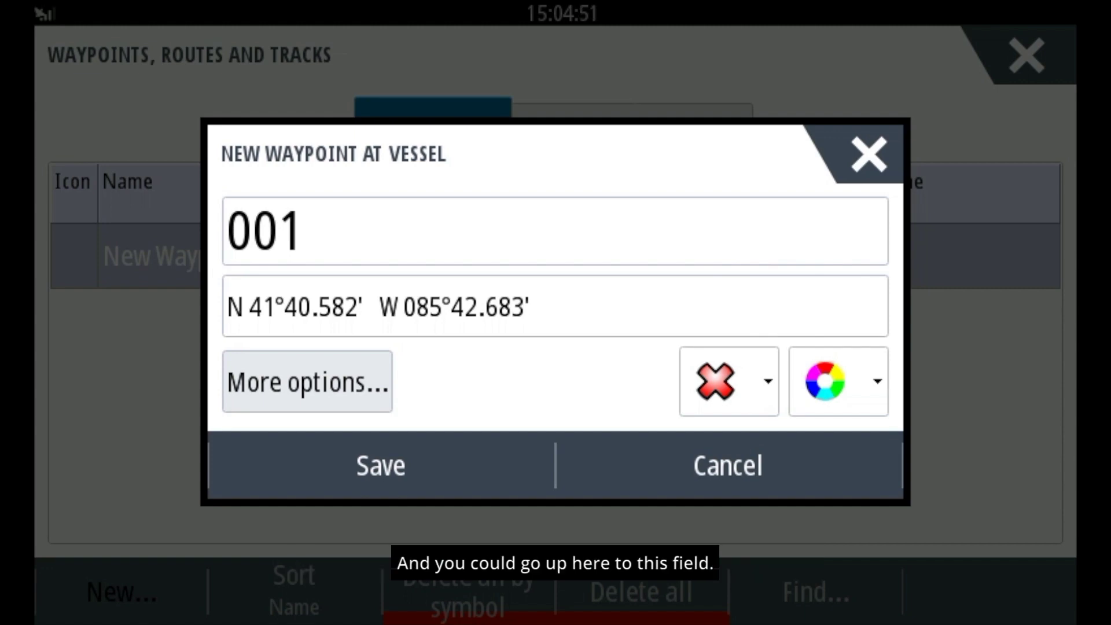
Step: Clear the default name 001 and cancel the new vessel waypoint without saving
{"action": "left_click", "coordinate": [455, 240]}
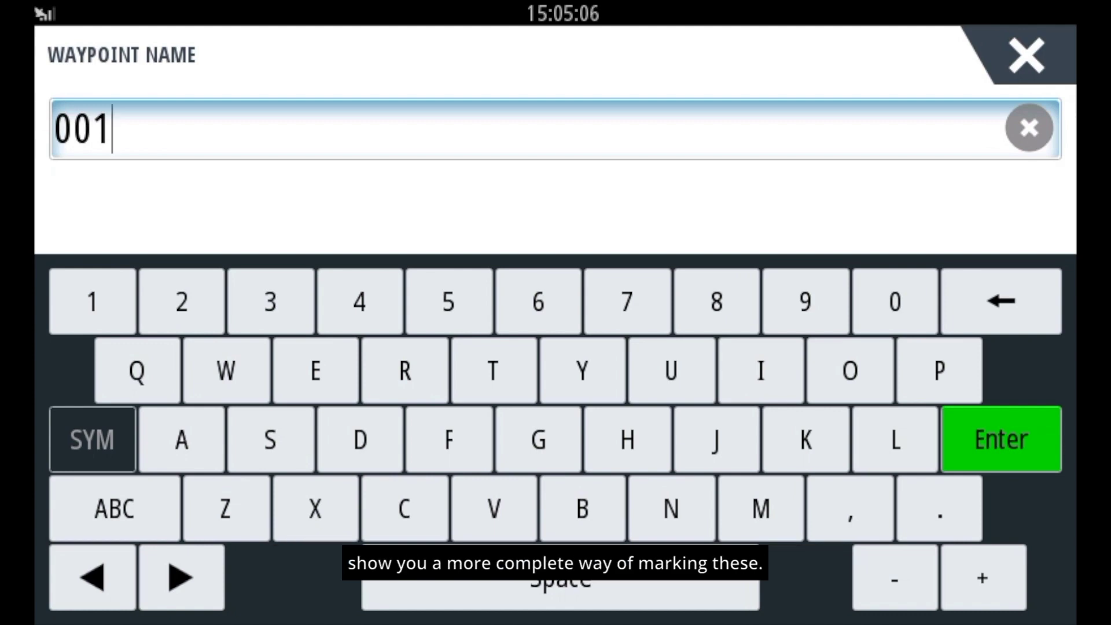
{"action": "key", "text": "BackSpace"}
{"action": "key", "text": "BackSpace"}
{"action": "key", "text": "BackSpace"}
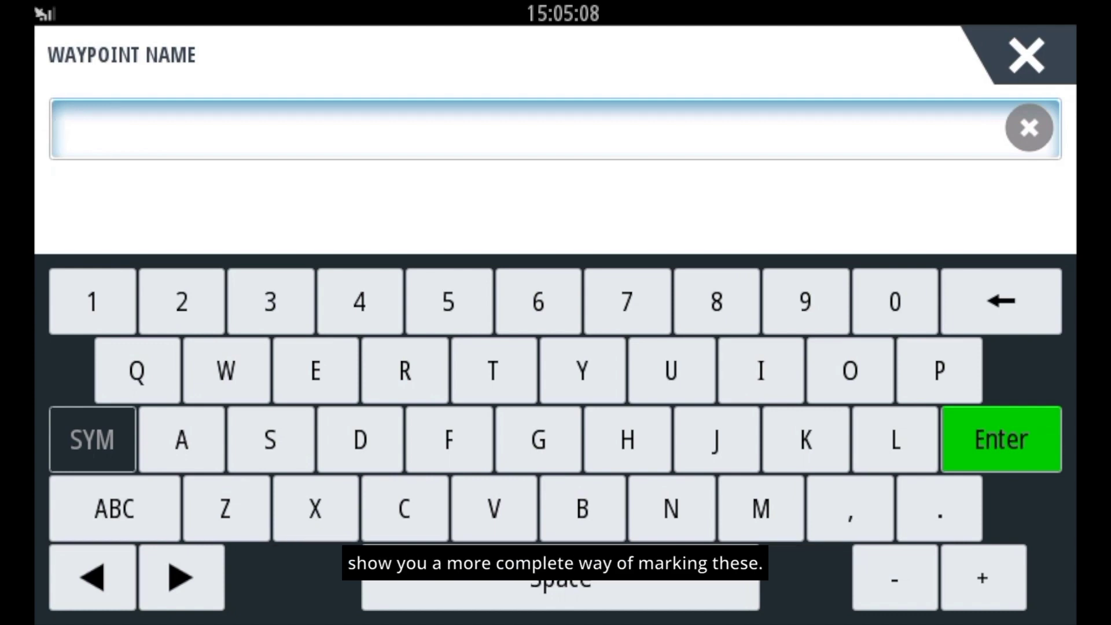
{"action": "key", "text": "Escape"}
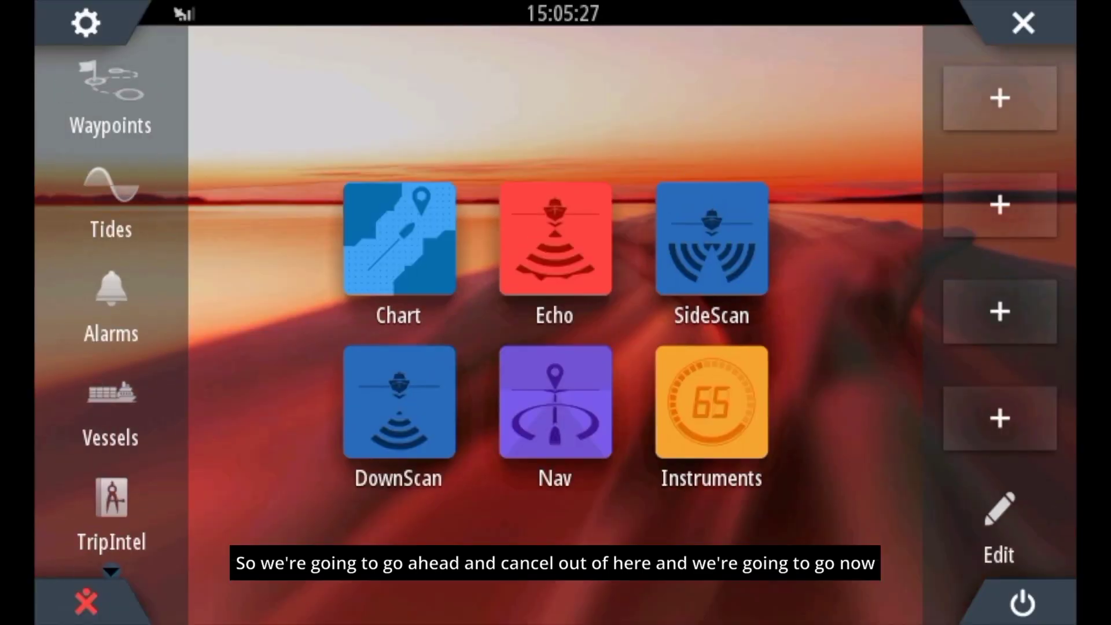
Step: Open the Lake Havasu chart and place the cursor on the Pima Wash marina
{"action": "left_click", "coordinate": [399, 238]}
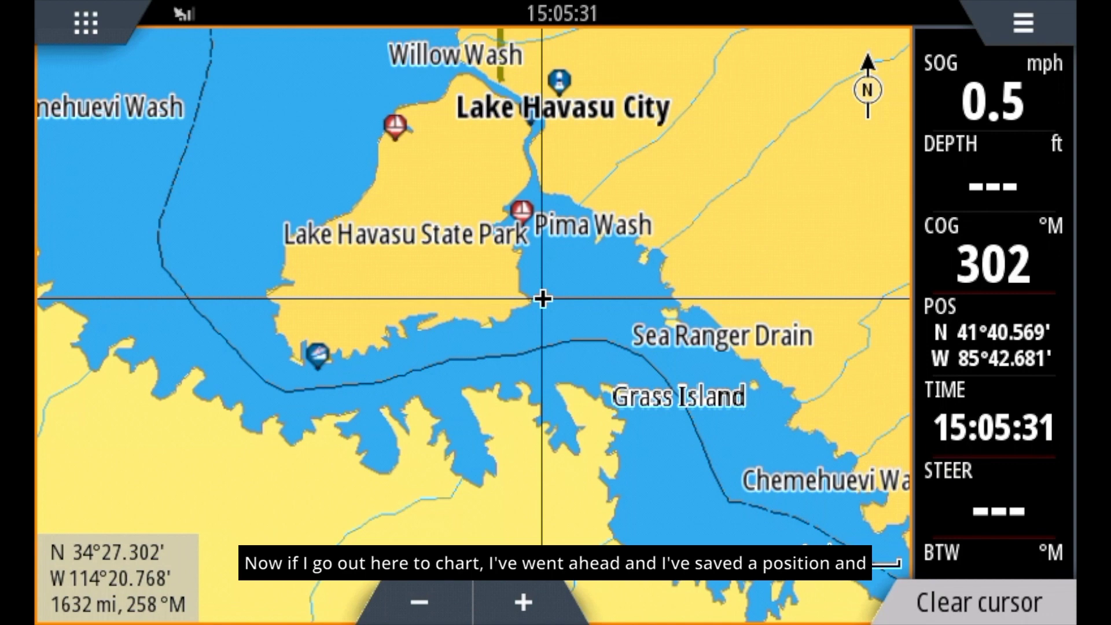
{"action": "left_click_drag", "start_coordinate": [298, 431], "coordinate": [224, 472]}
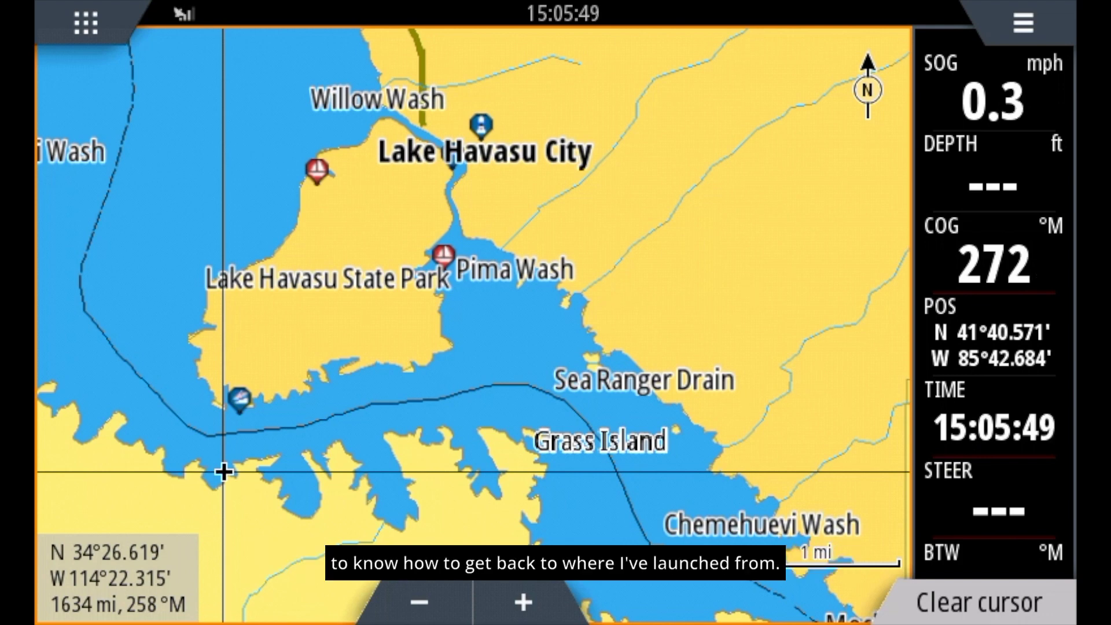
{"action": "left_click", "coordinate": [440, 276]}
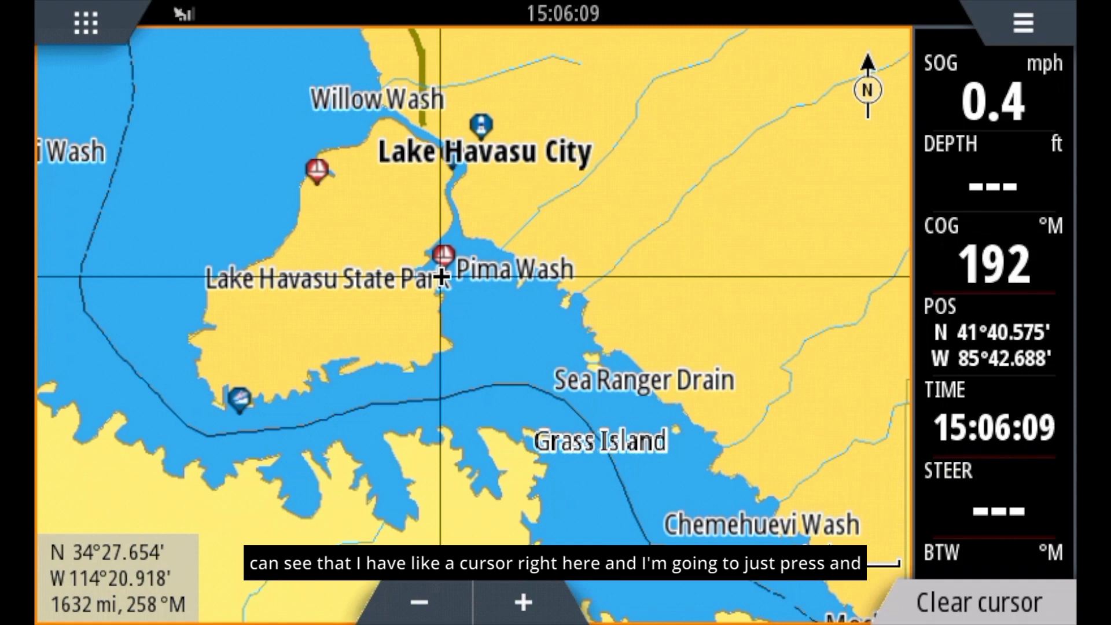
Step: Create a new waypoint at the cursor on the Pima Wash marina
{"action": "left_click", "coordinate": [443, 279]}
{"action": "left_click", "coordinate": [440, 272]}
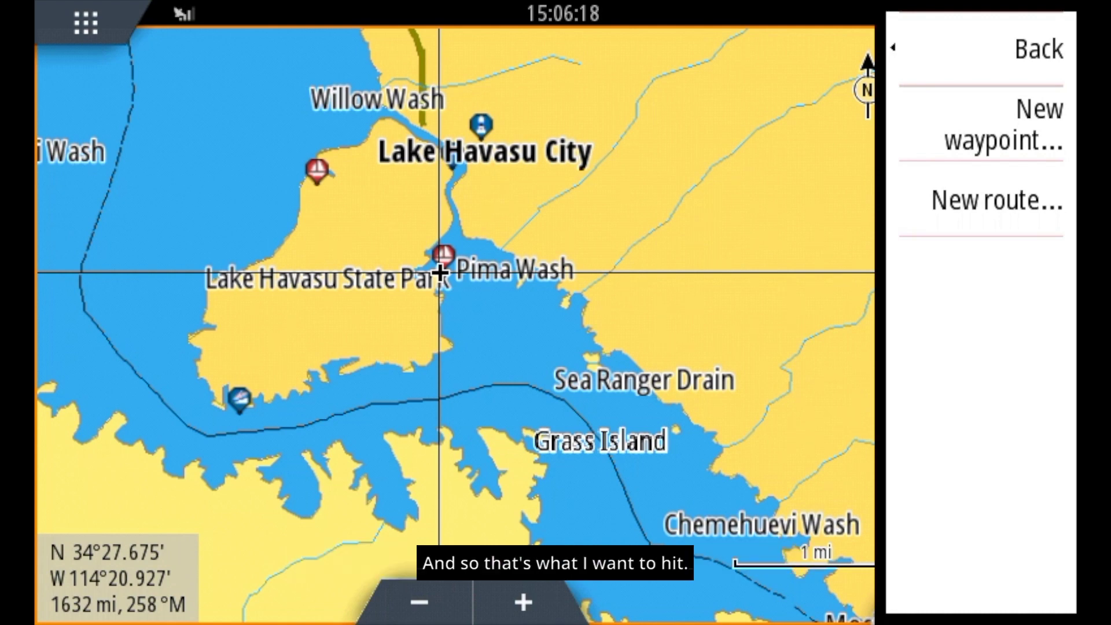
{"action": "left_click", "coordinate": [1001, 126]}
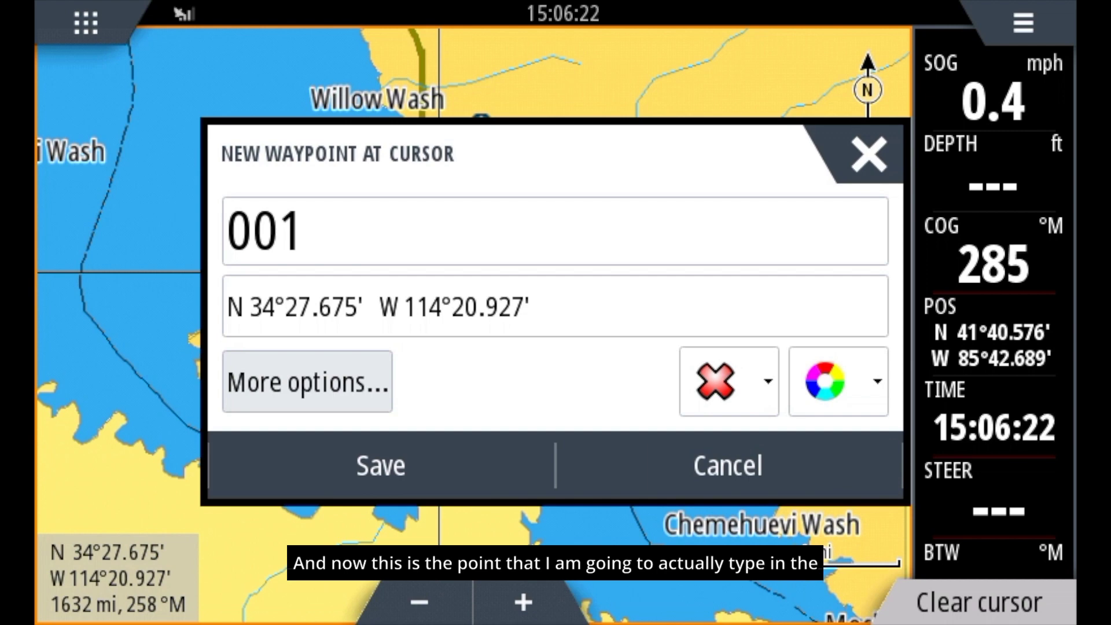
Step: Replace the default waypoint name 001 with MARINA
{"action": "left_click", "coordinate": [405, 231]}
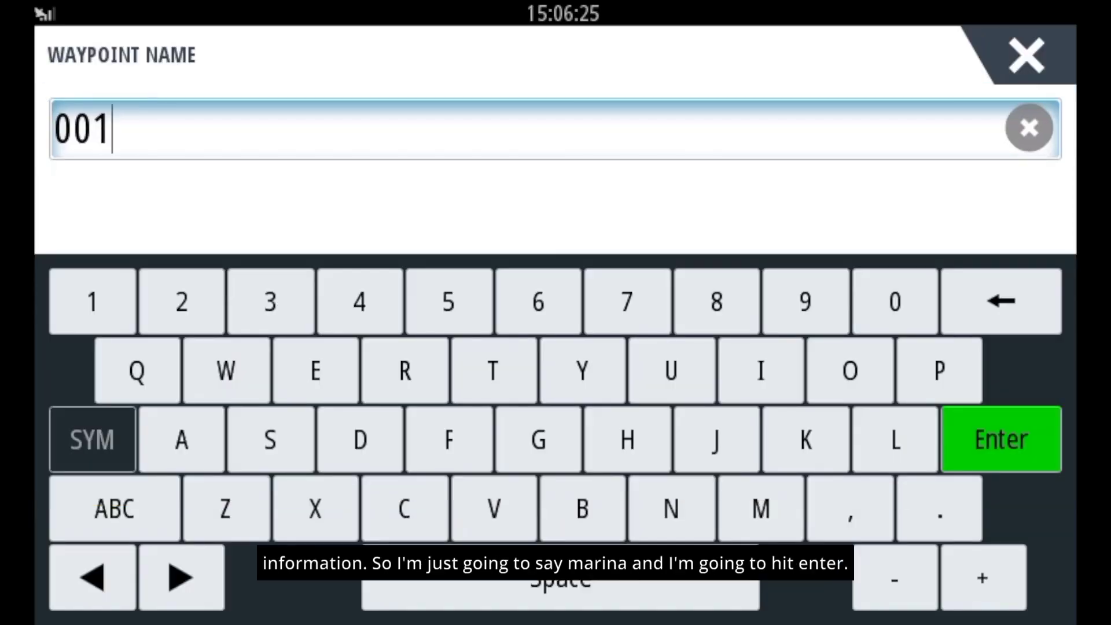
{"action": "key", "text": "BackSpace"}
{"action": "key", "text": "BackSpace"}
{"action": "key", "text": "BackSpace"}
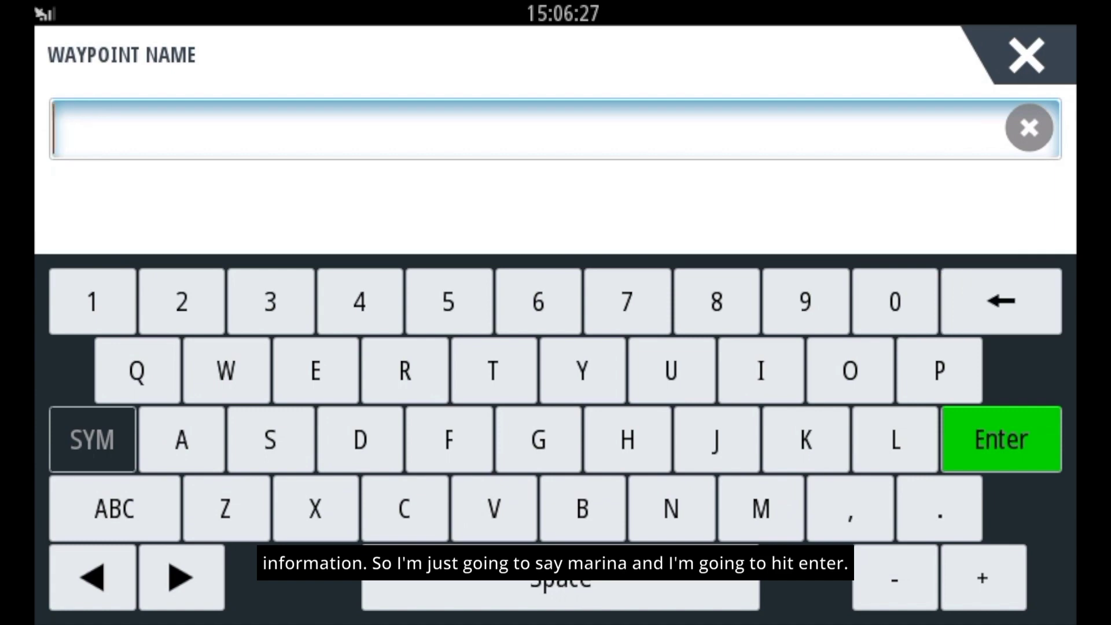
{"action": "type", "text": "MA"}
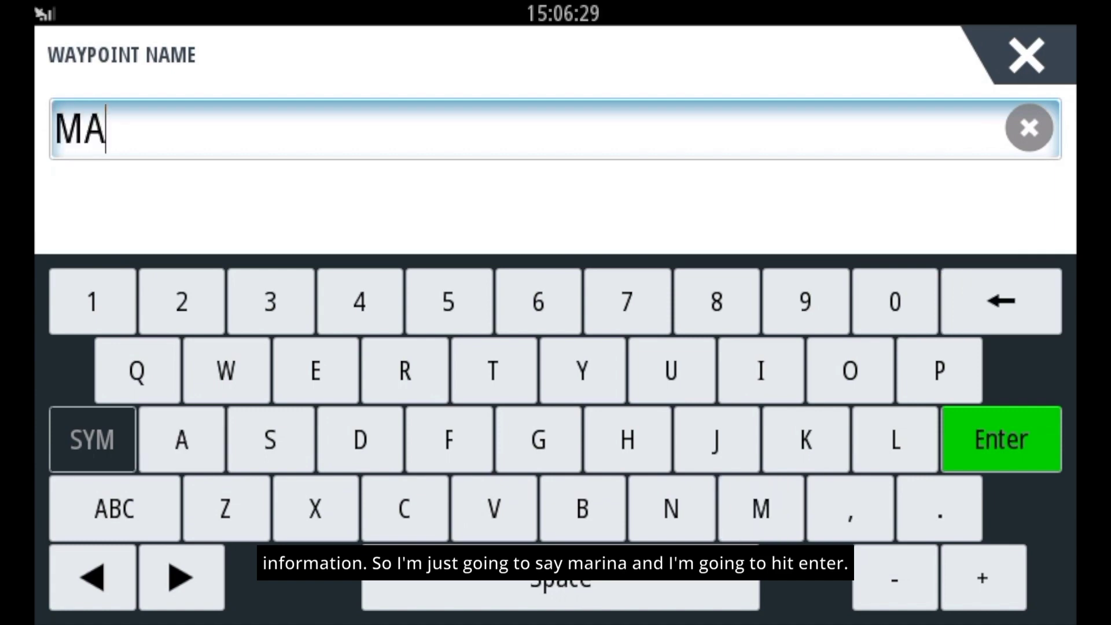
{"action": "type", "text": "RINA"}
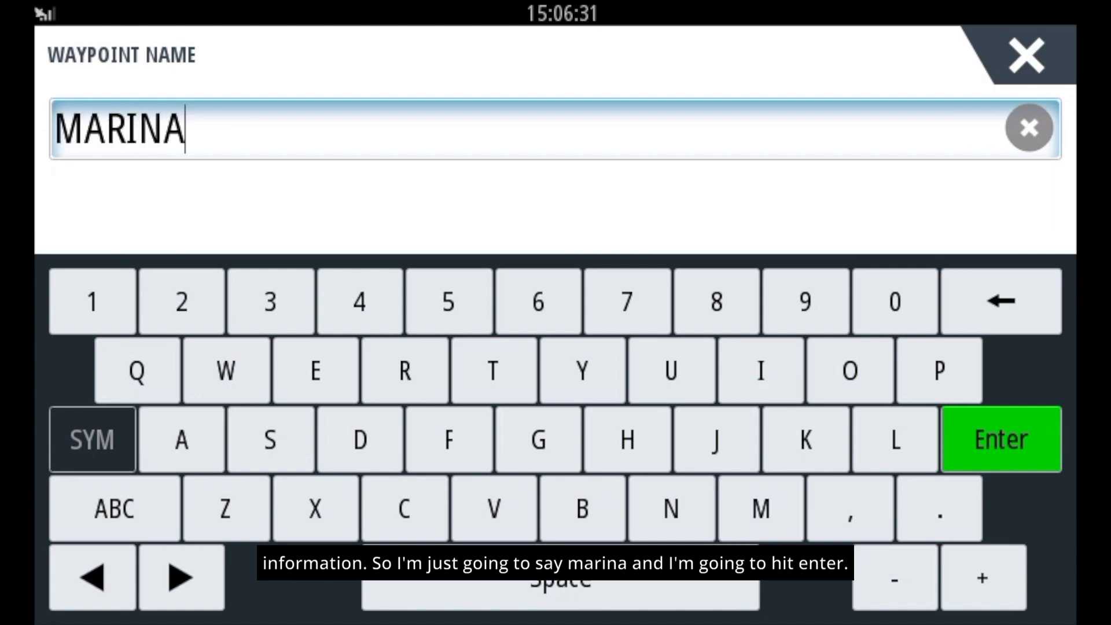
{"action": "left_click", "coordinate": [1001, 438]}
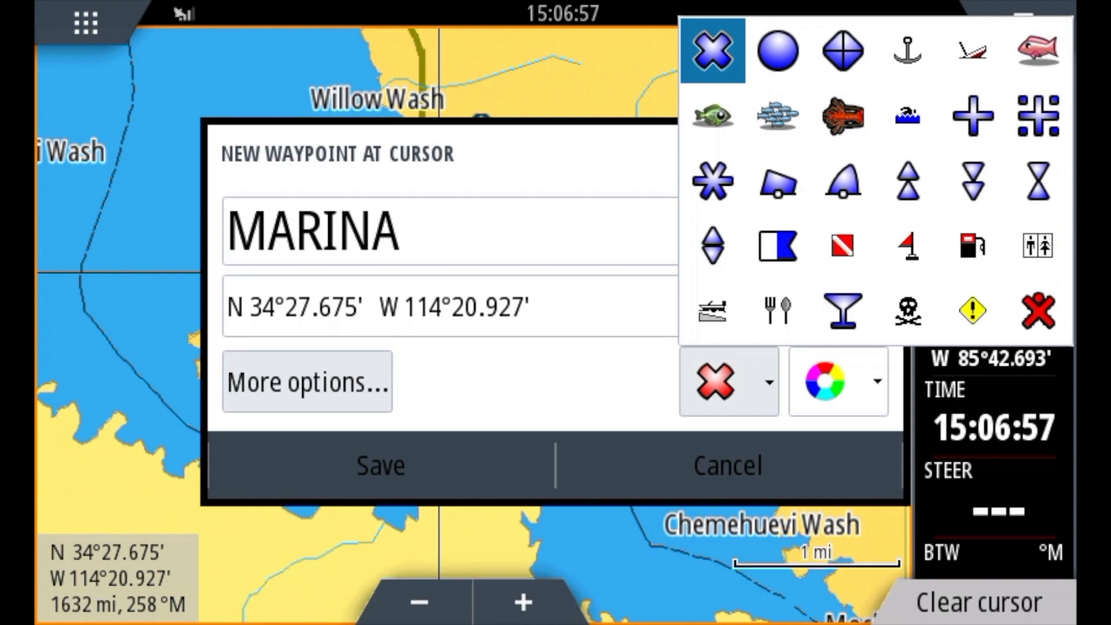
Step: Give MARINA a green star symbol and save it
{"action": "left_click", "coordinate": [712, 180]}
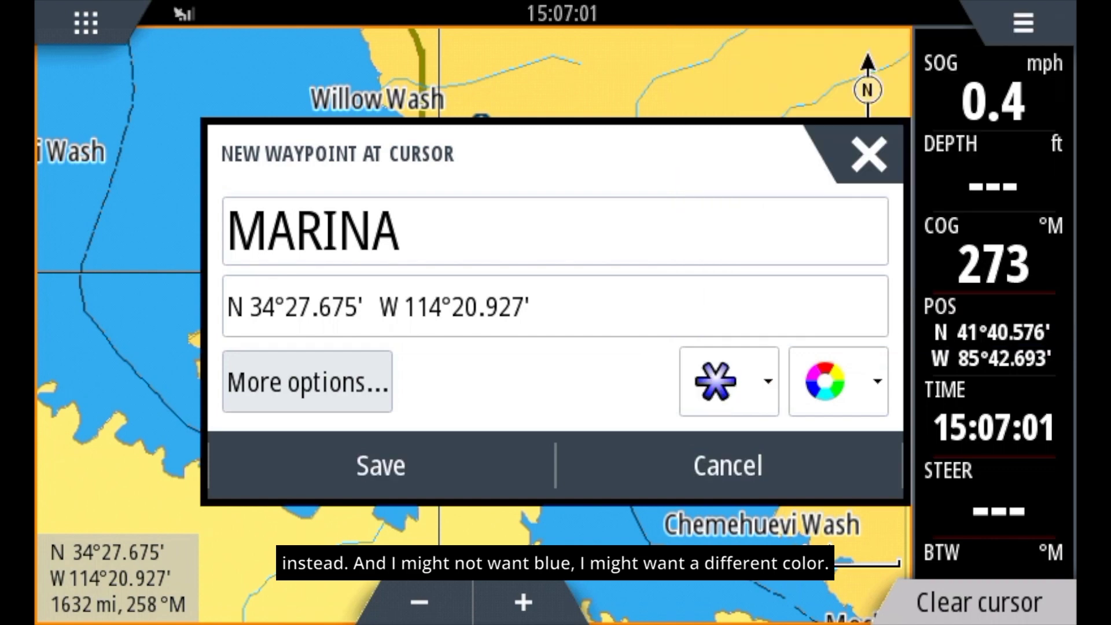
{"action": "left_click", "coordinate": [838, 381]}
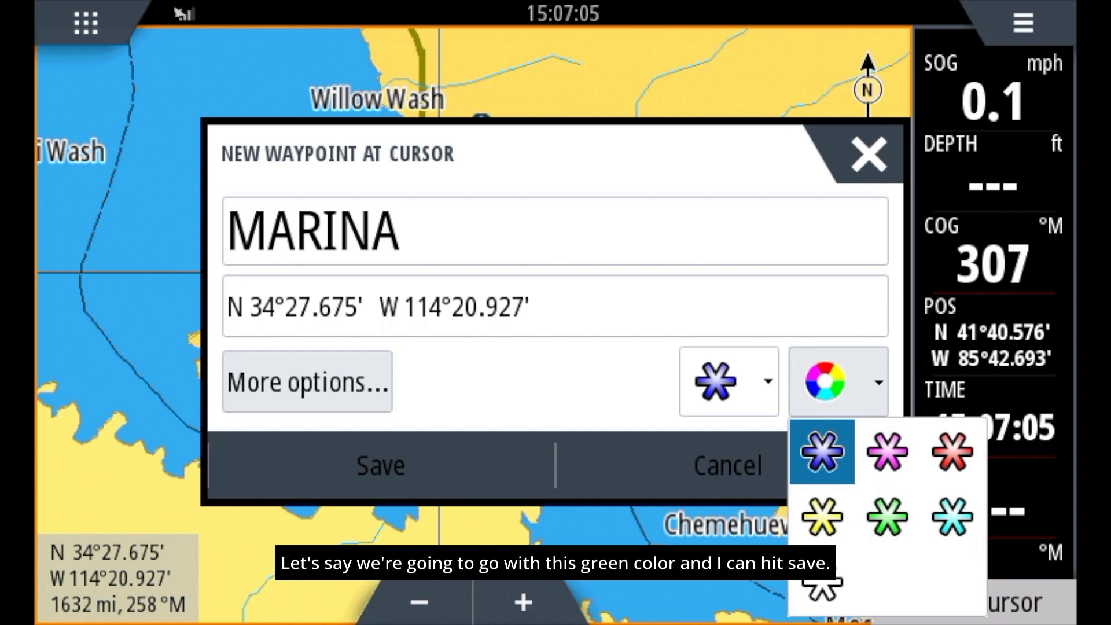
{"action": "left_click", "coordinate": [887, 516]}
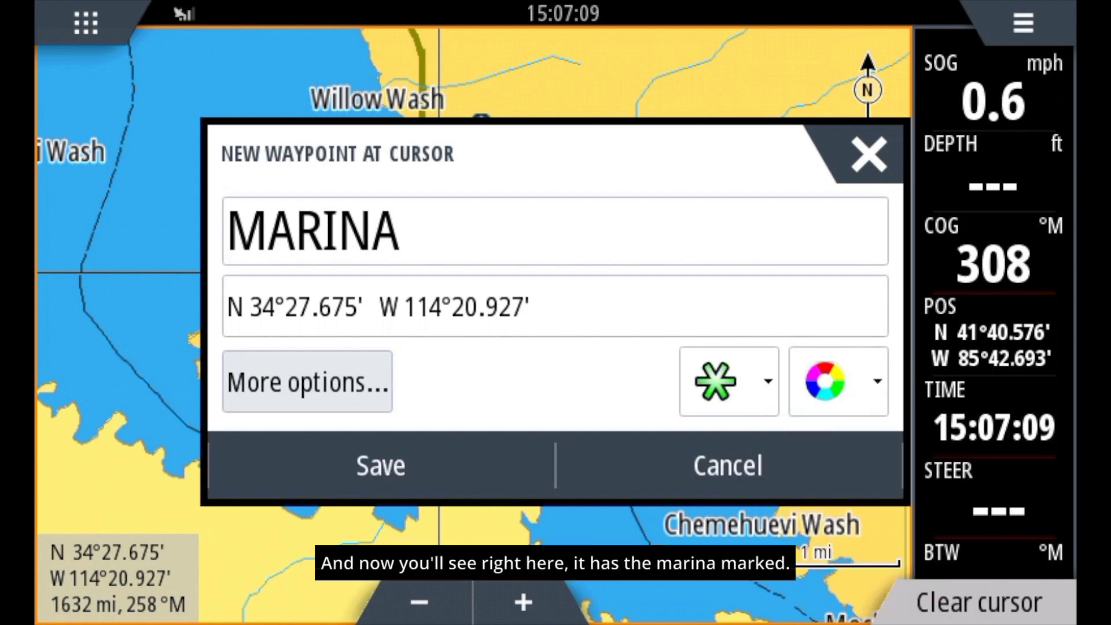
{"action": "left_click", "coordinate": [381, 465]}
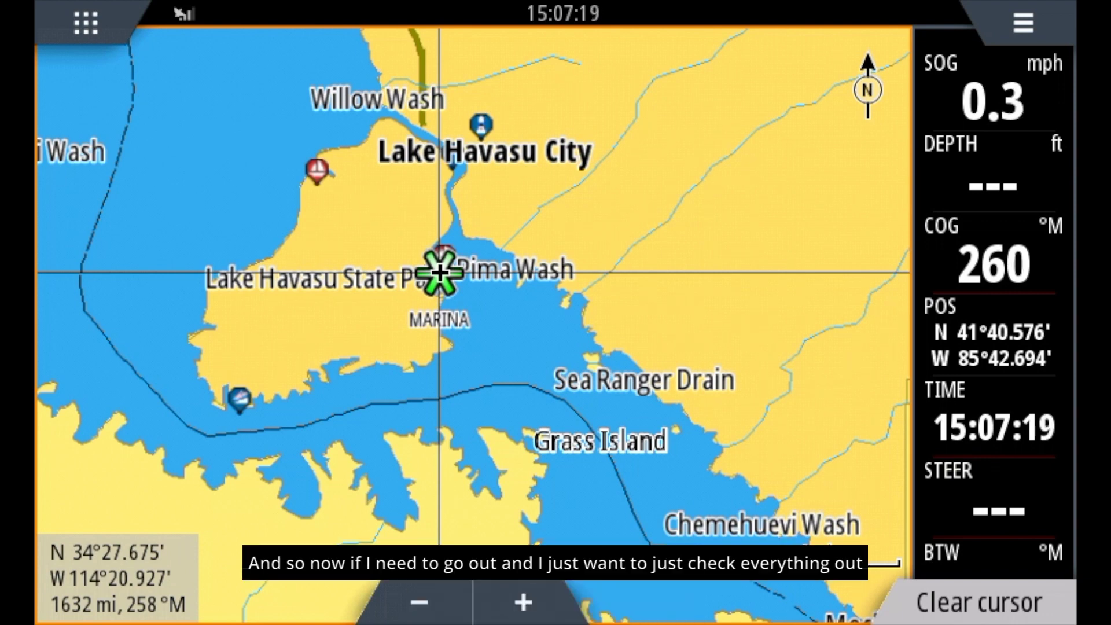
Step: Pan around Lake Havasu near the MARINA waypoint, then return to the home screen
{"action": "left_click", "coordinate": [615, 480]}
{"action": "left_click_drag", "start_coordinate": [579, 463], "coordinate": [310, 155]}
{"action": "left_click", "coordinate": [575, 340]}
{"action": "left_click_drag", "start_coordinate": [575, 340], "coordinate": [739, 439]}
{"action": "left_click", "coordinate": [300, 159]}
{"action": "left_click_drag", "start_coordinate": [301, 159], "coordinate": [557, 371]}
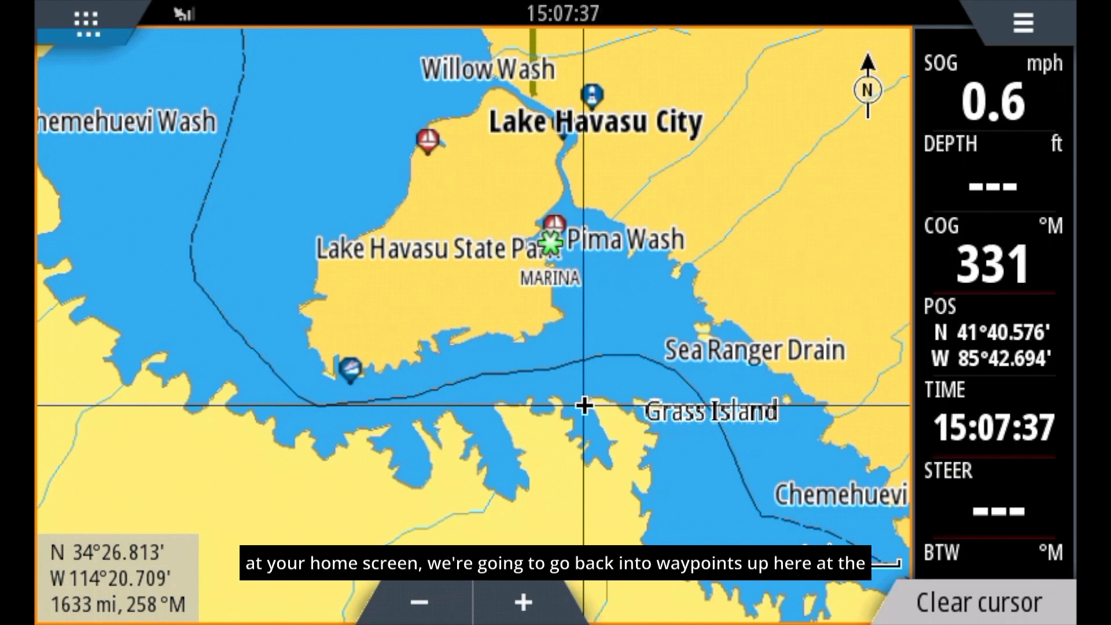
{"action": "key", "text": "Home"}
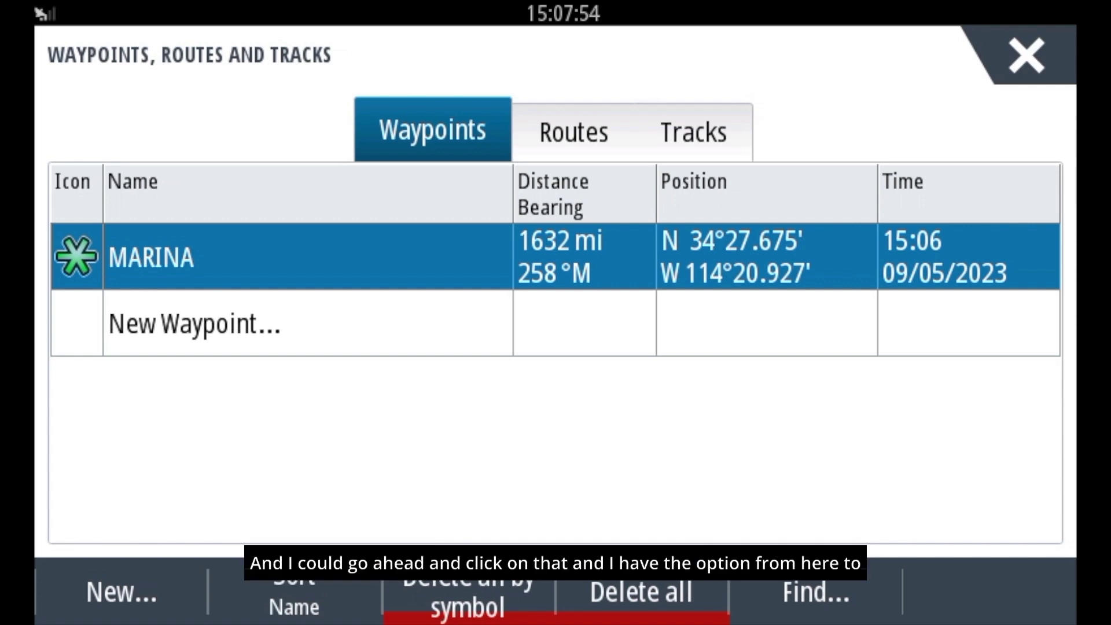
Step: Open the saved MARINA waypoint in Edit Waypoint and choose Goto
{"action": "left_click", "coordinate": [223, 258]}
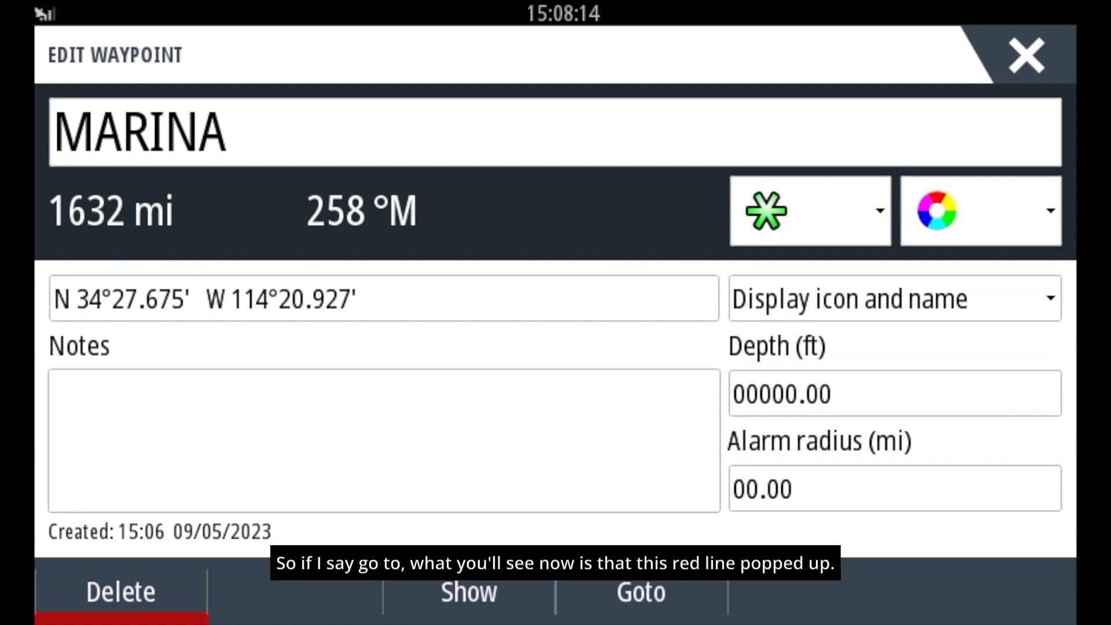
{"action": "left_click", "coordinate": [590, 599]}
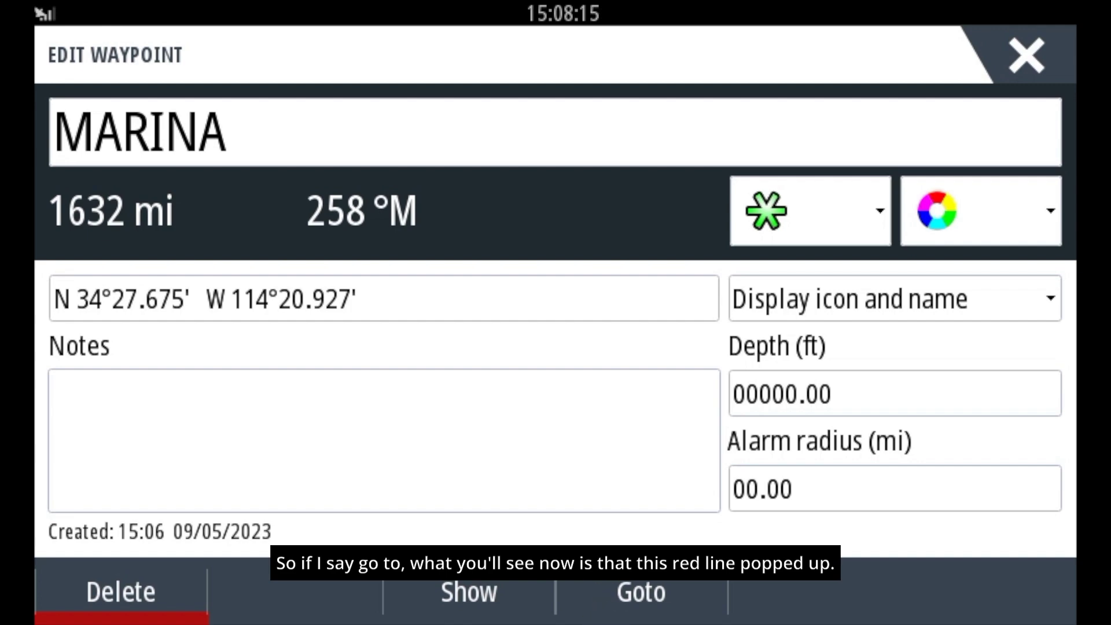